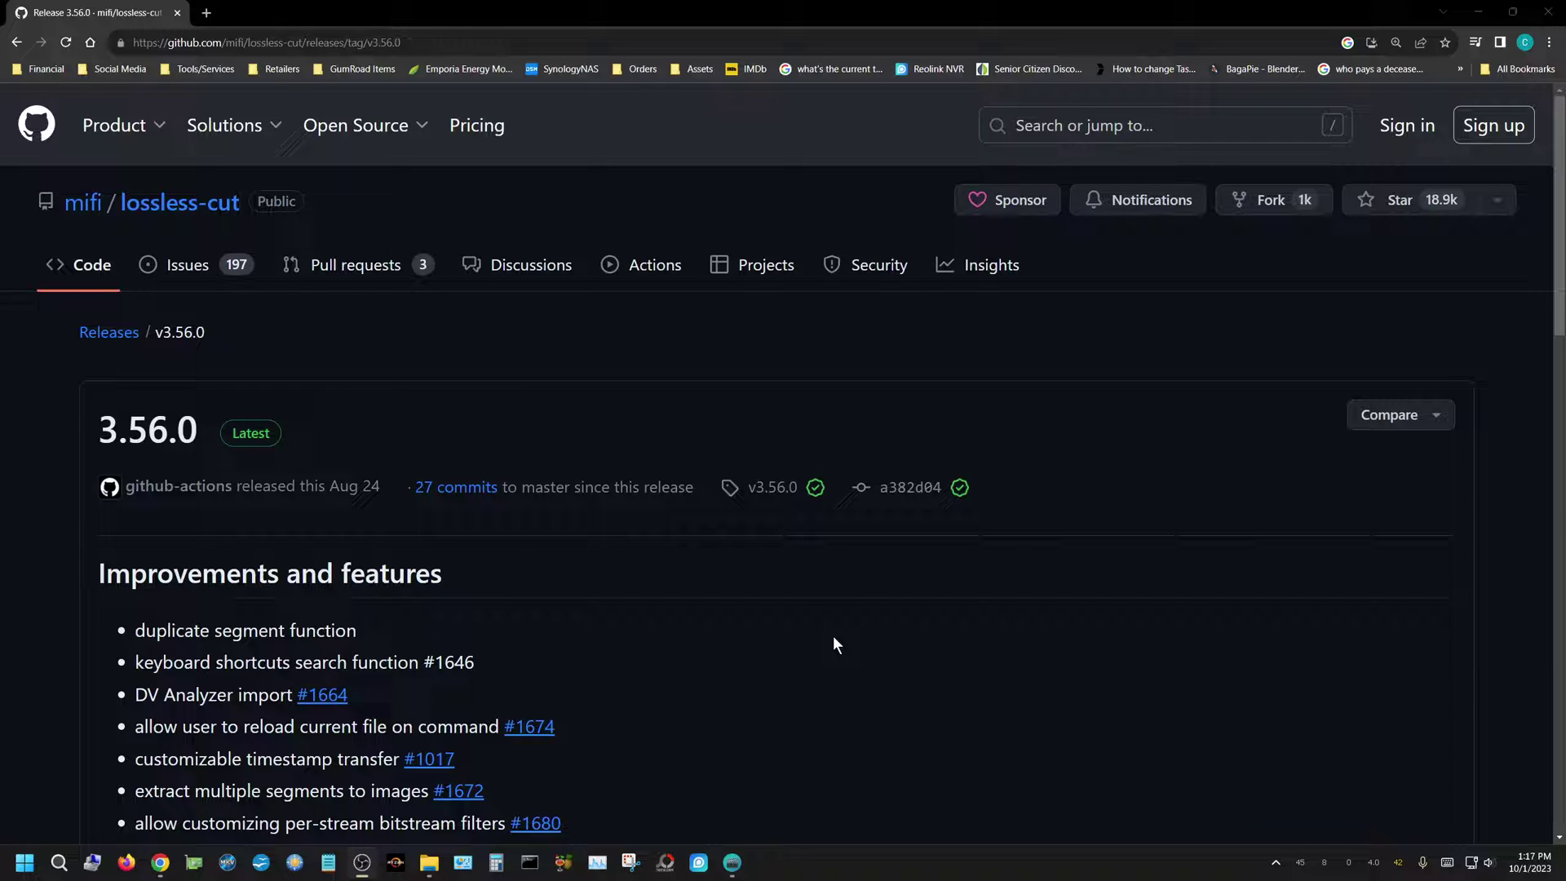
scroll(834, 635, "down", 3)
scroll(540, 479, "up", 4)
scroll(782, 616, "down", 1)
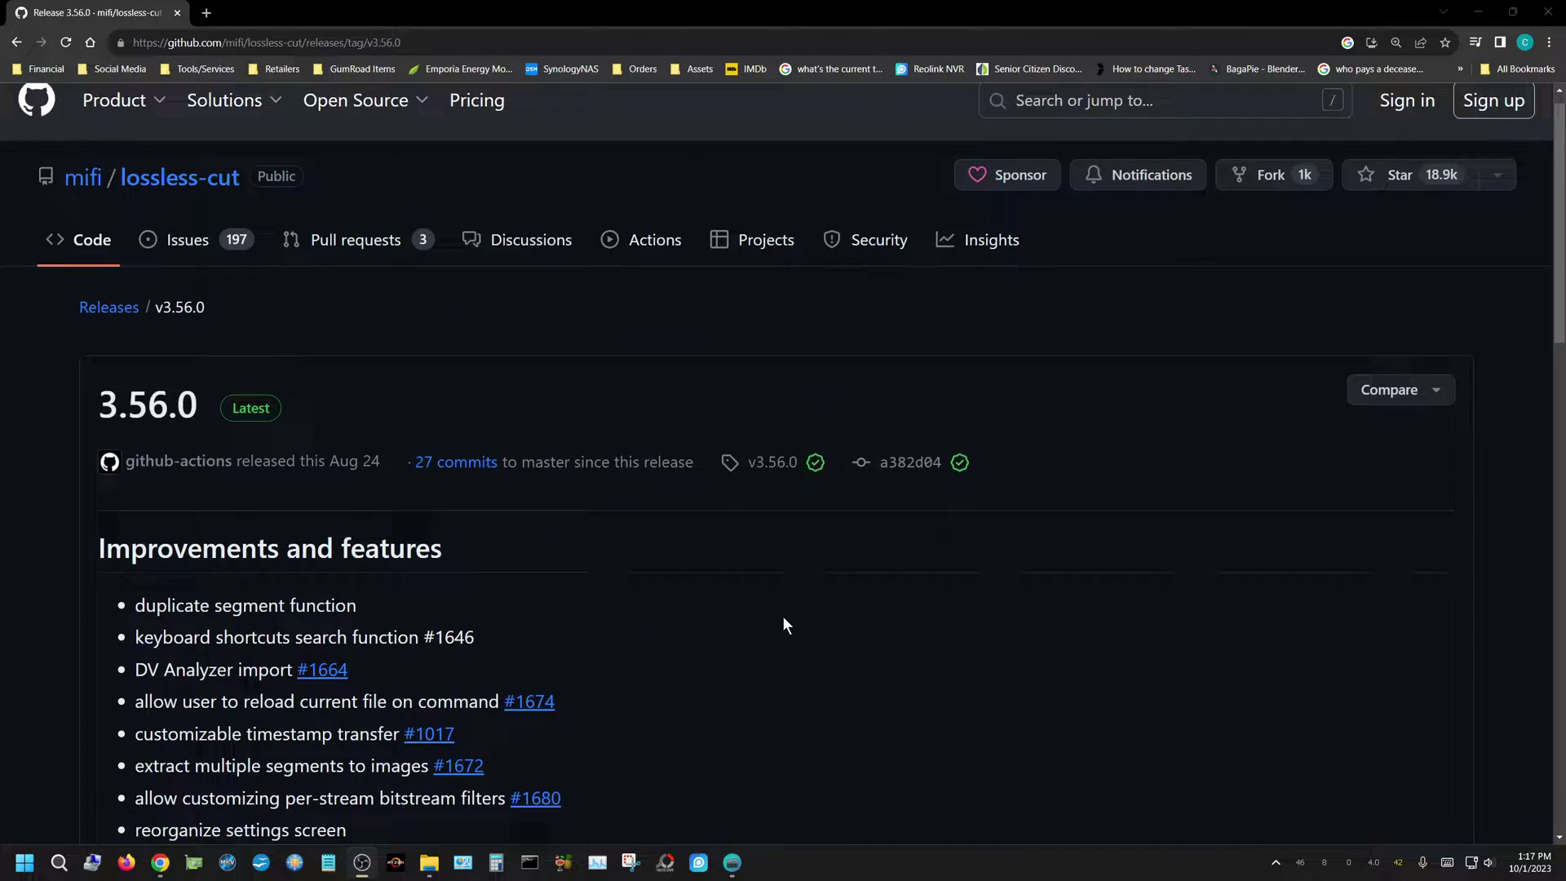
scroll(782, 615, "down", 5)
scroll(783, 617, "down", 5)
scroll(783, 620, "down", 5)
scroll(782, 620, "down", 3)
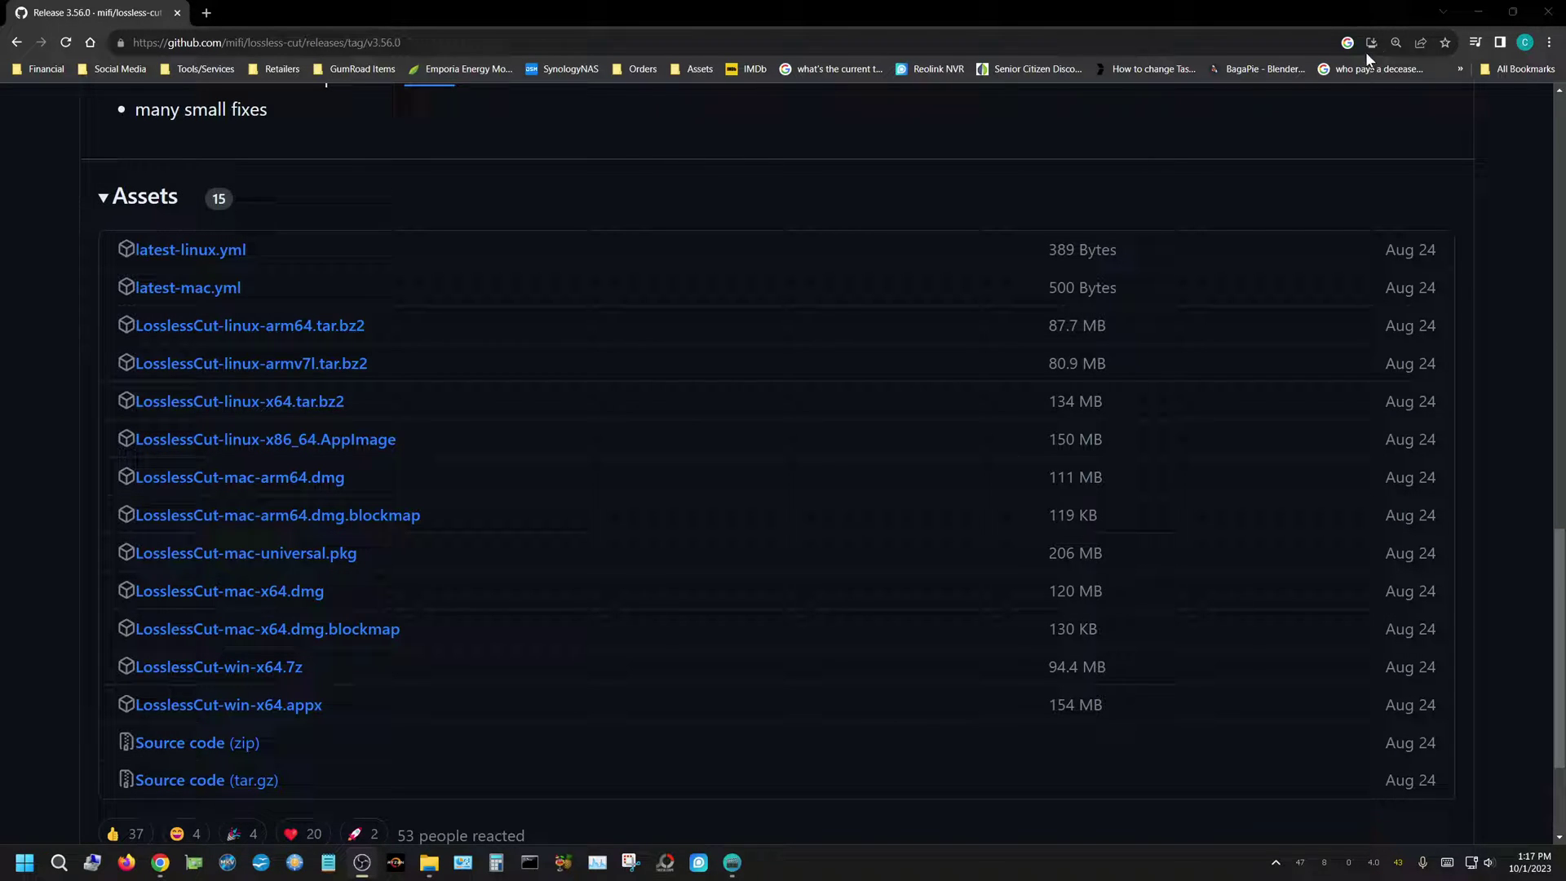
Switch from the GitHub 3.56.0 release page to LosslessCut.
left_click(1477, 14)
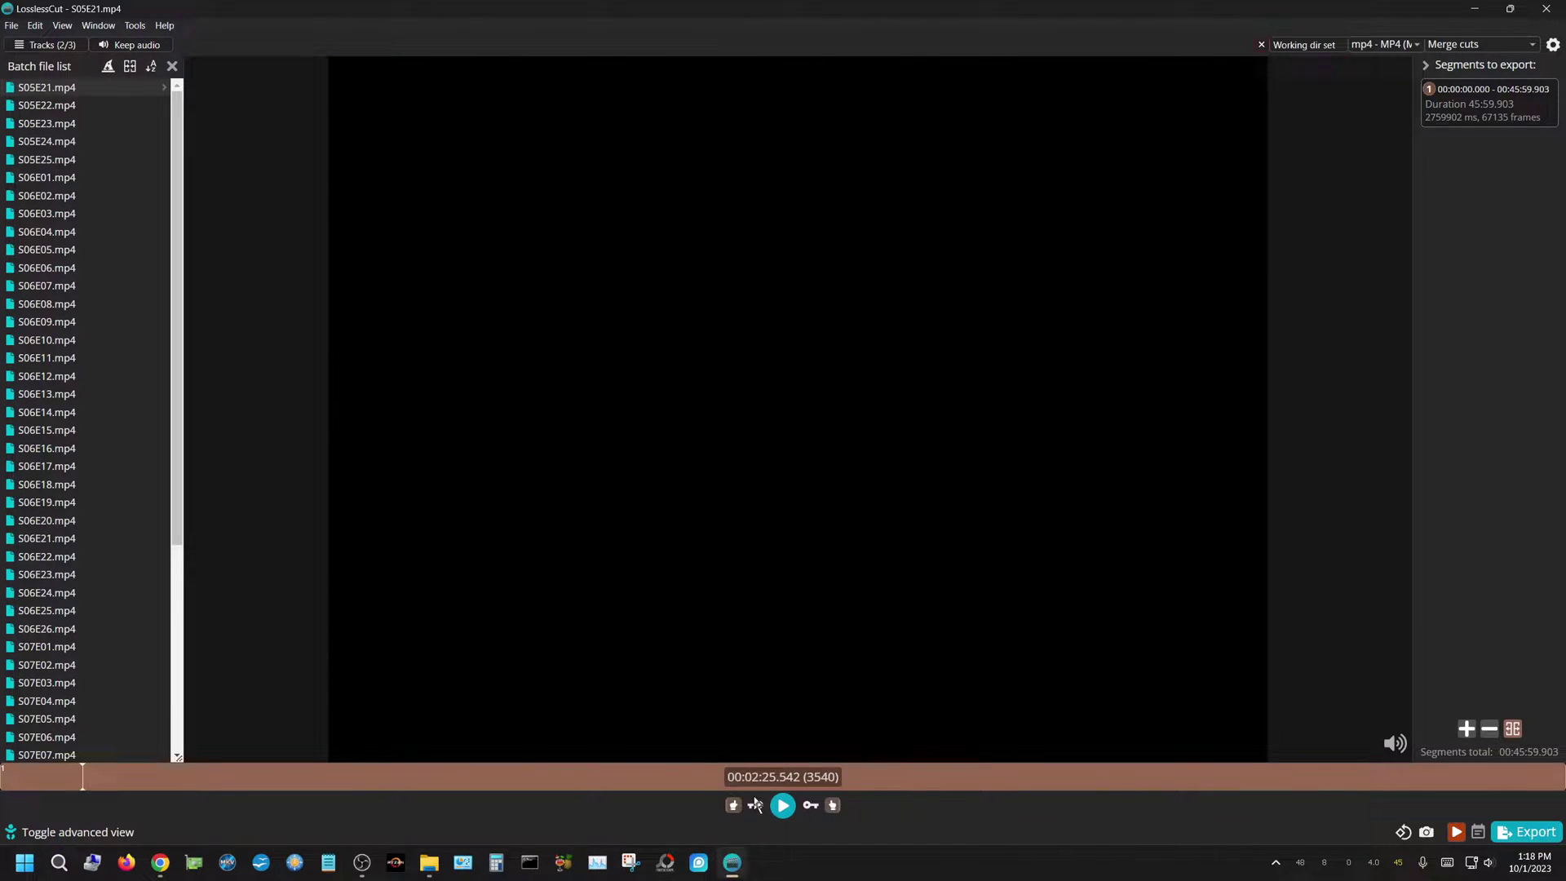
End the first segment at 00:02:25.542 and scrub forward toward the intro's end.
left_click(832, 807)
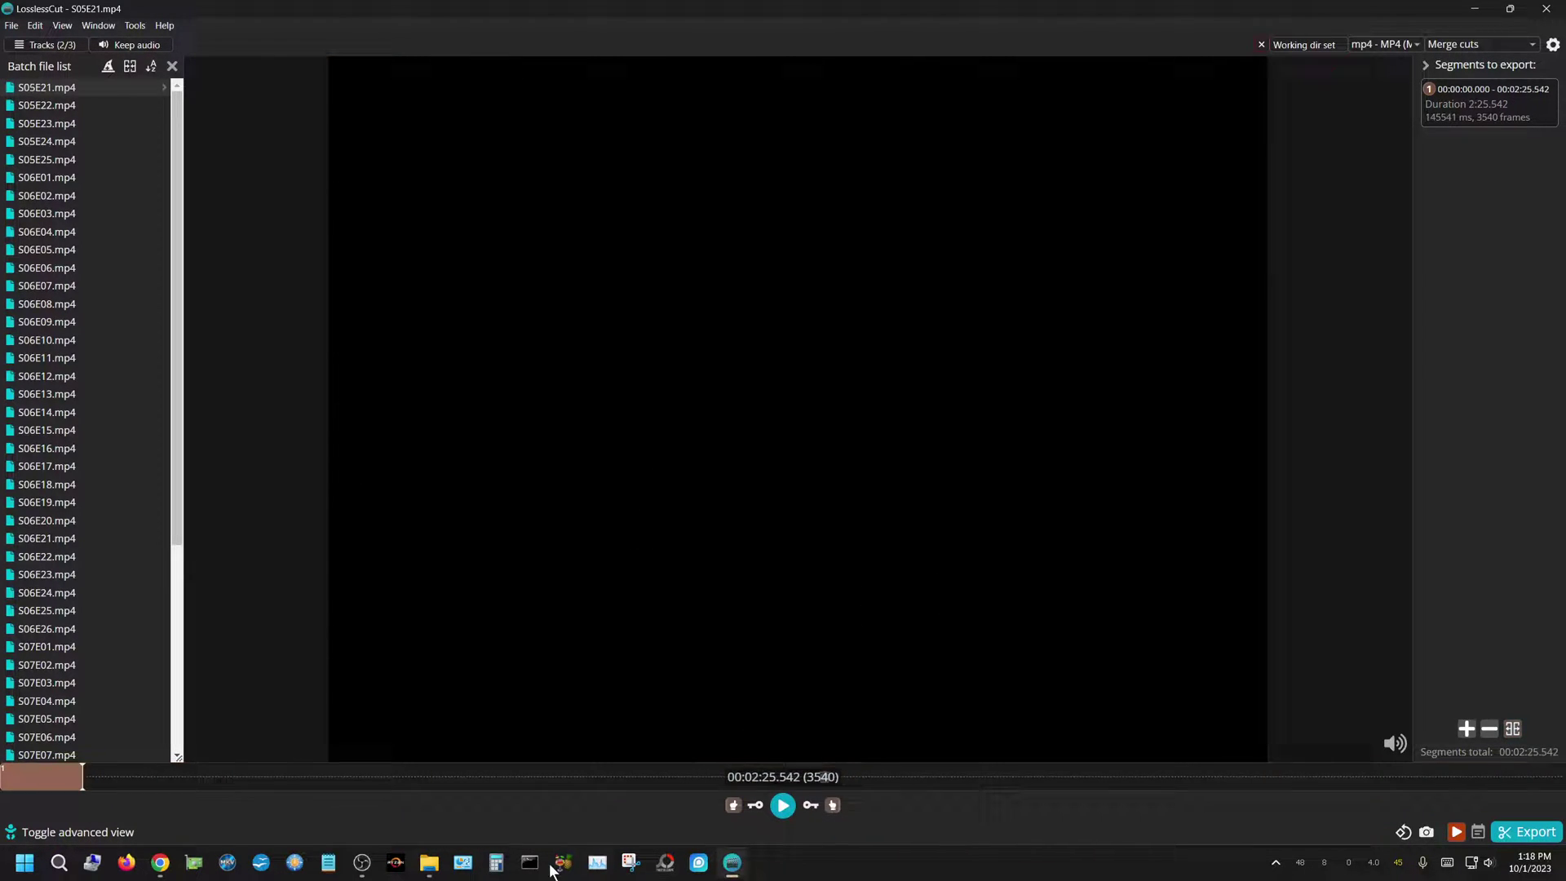
left_click(121, 781)
left_click_drag(121, 781, 140, 785)
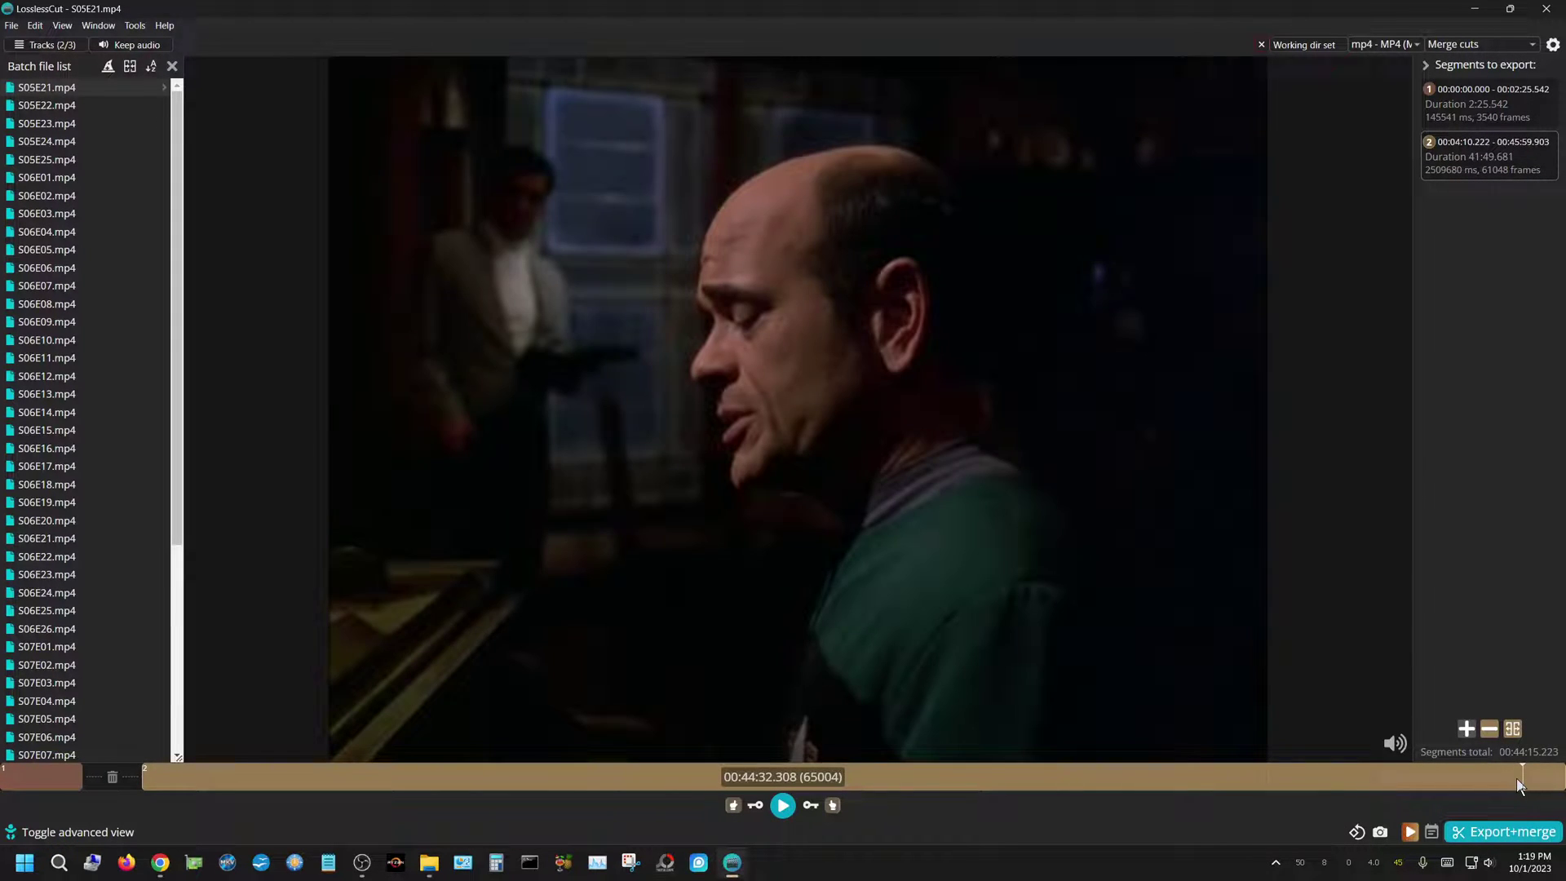
Scrub near the timeline end and step forward into the end credits.
left_click_drag(1516, 779, 1529, 781)
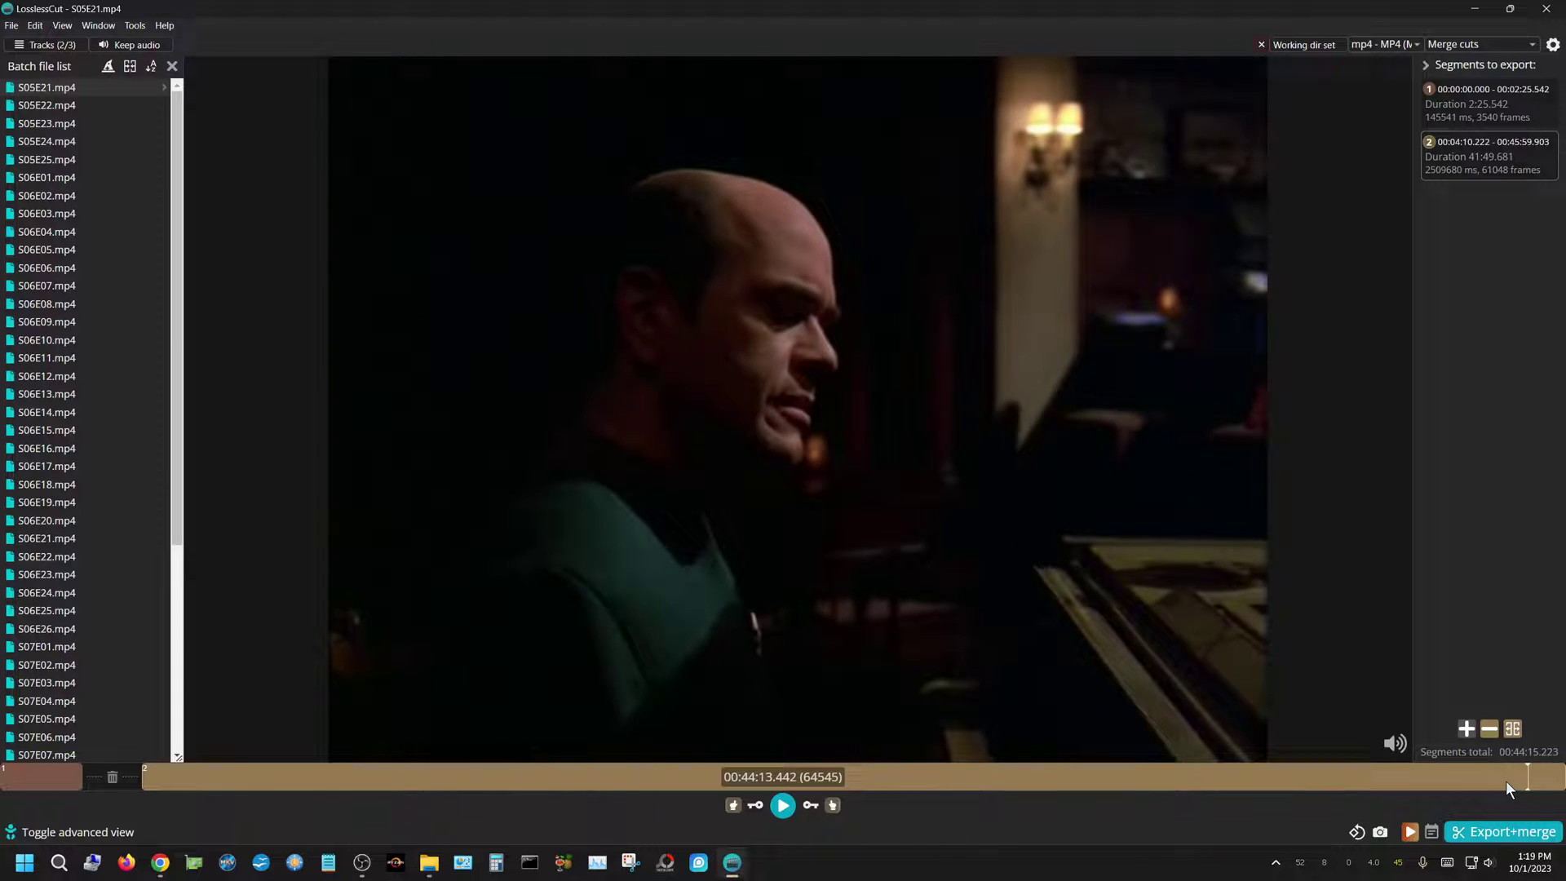
key("Right")
key("Right")
key("Right")
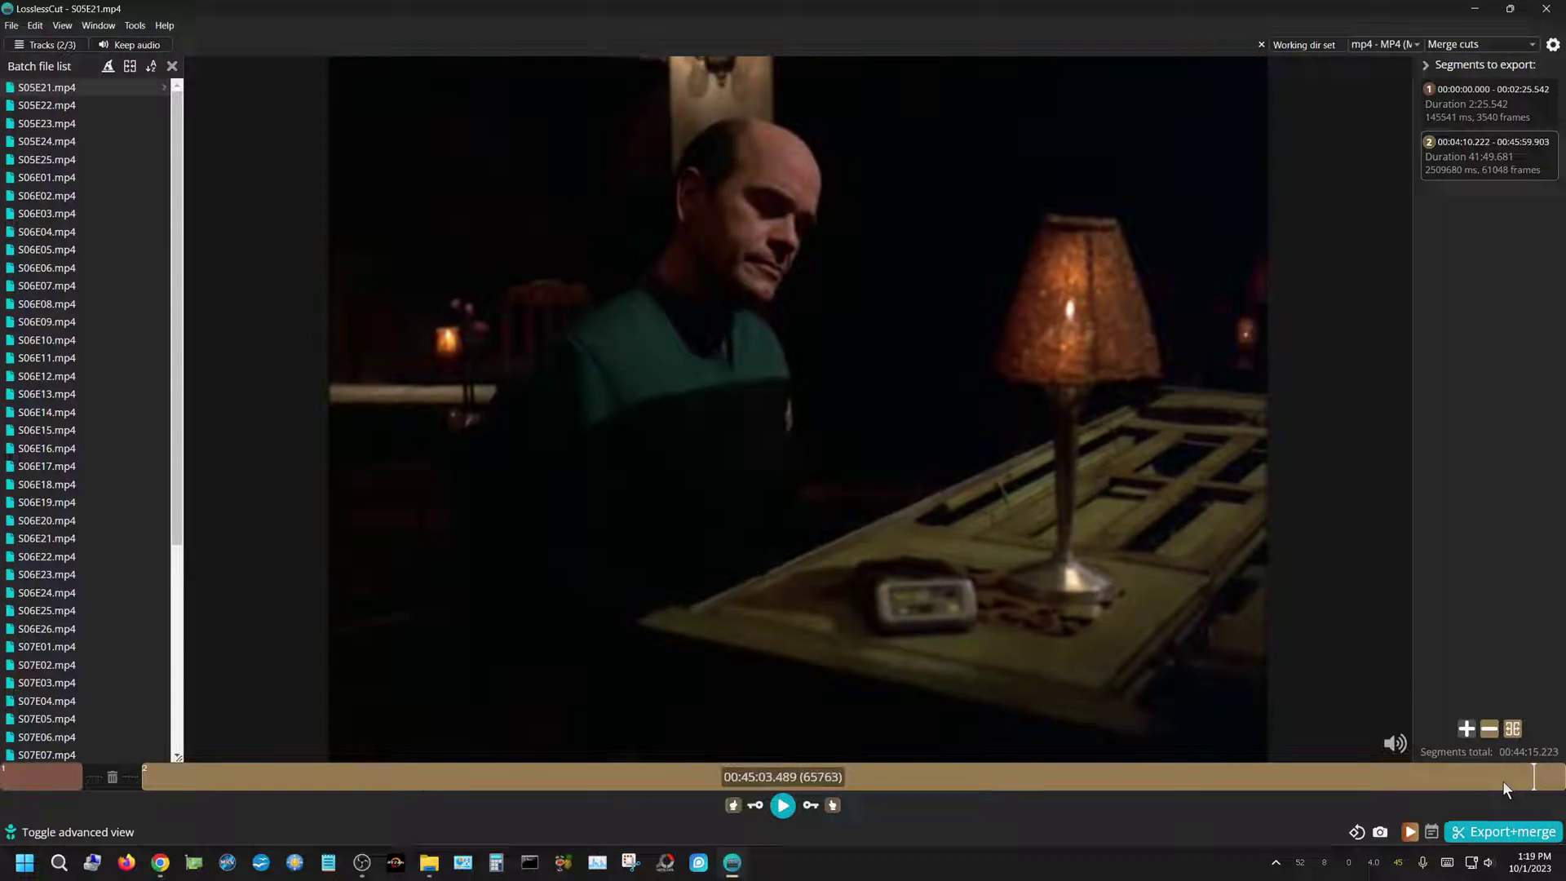
key("Right")
key("Right")
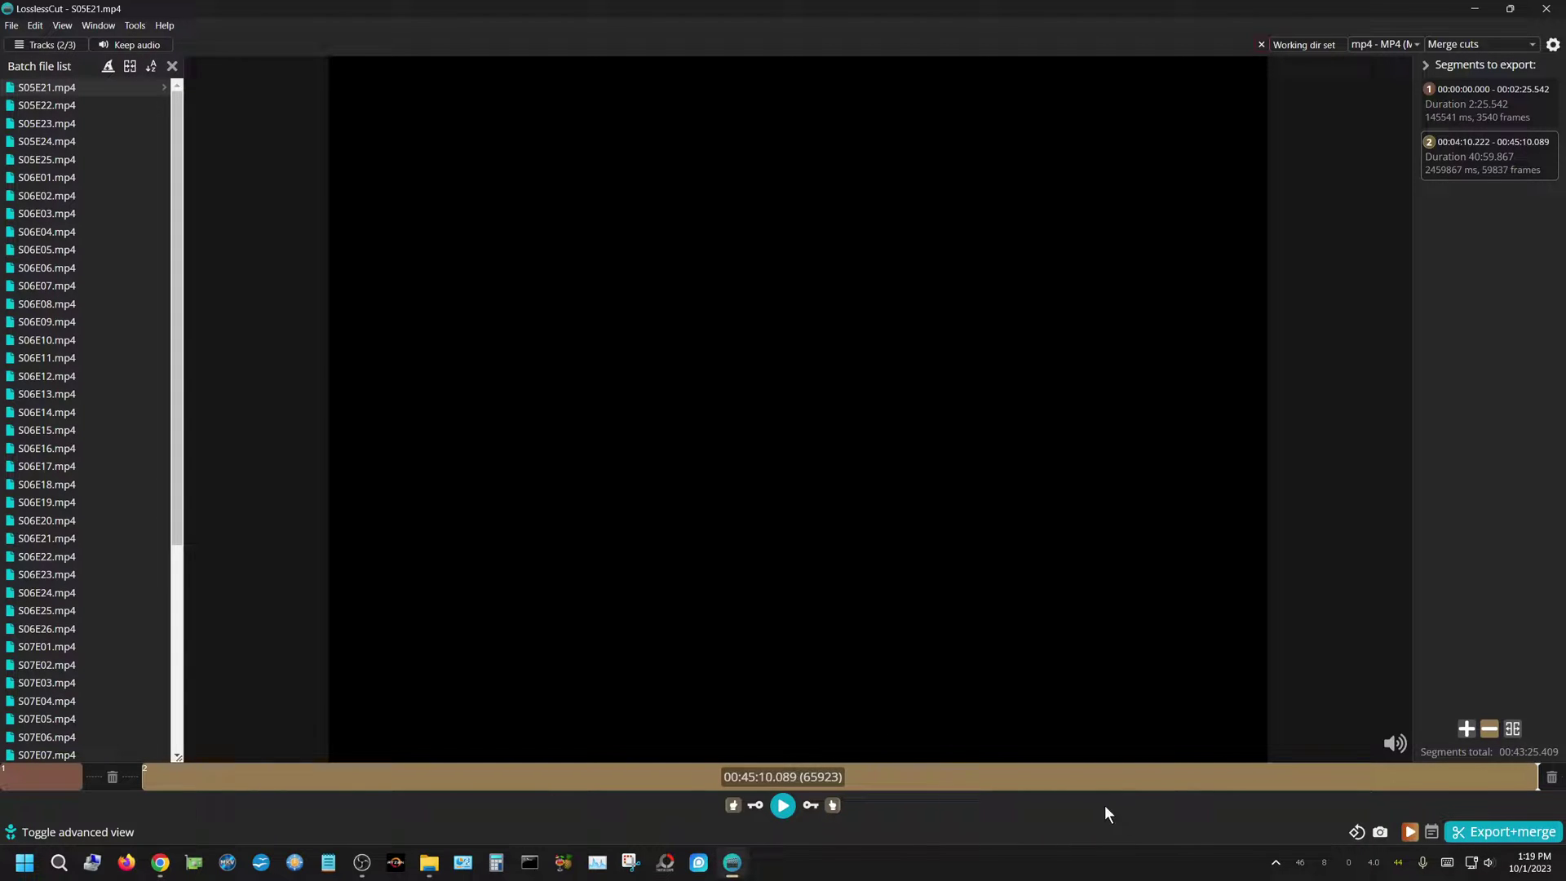
Export the two kept S05E21.mp4 segments merged into one file.
left_click(1505, 832)
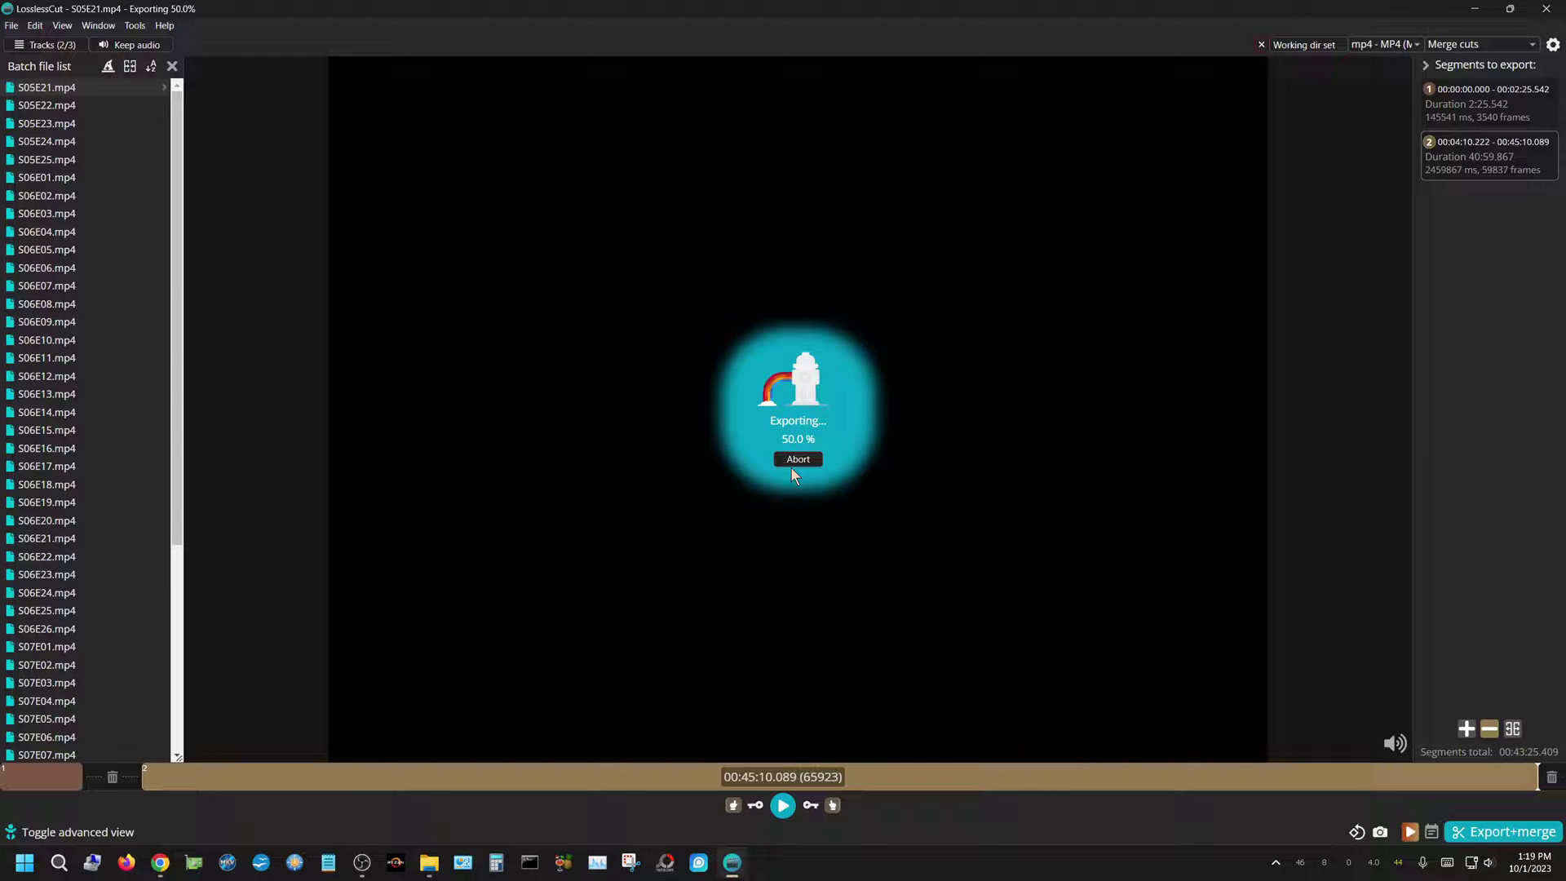